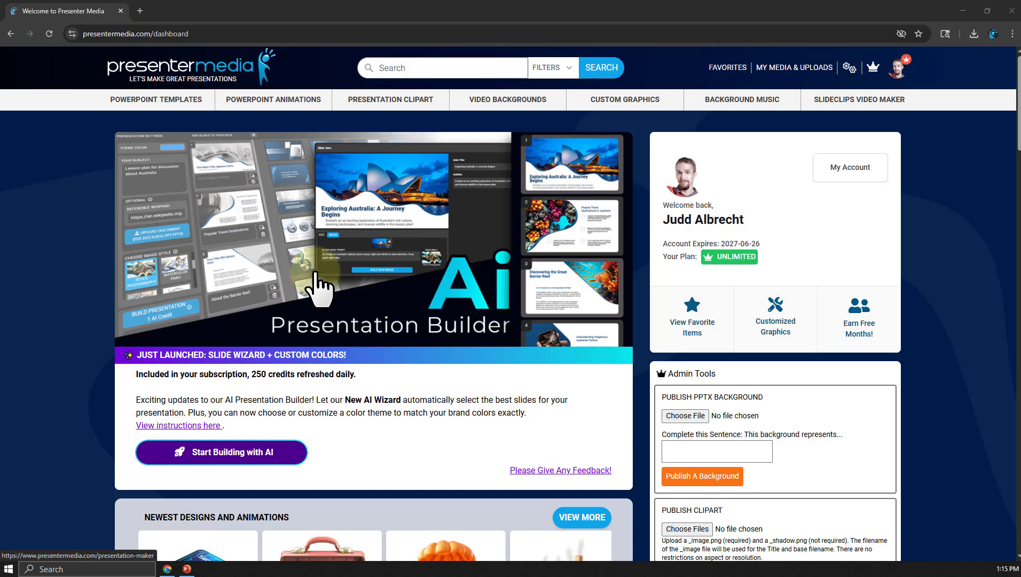
# Open the AI Presentation Builder and dismiss its presentation wizard
pyautogui.moveTo(147, 104)
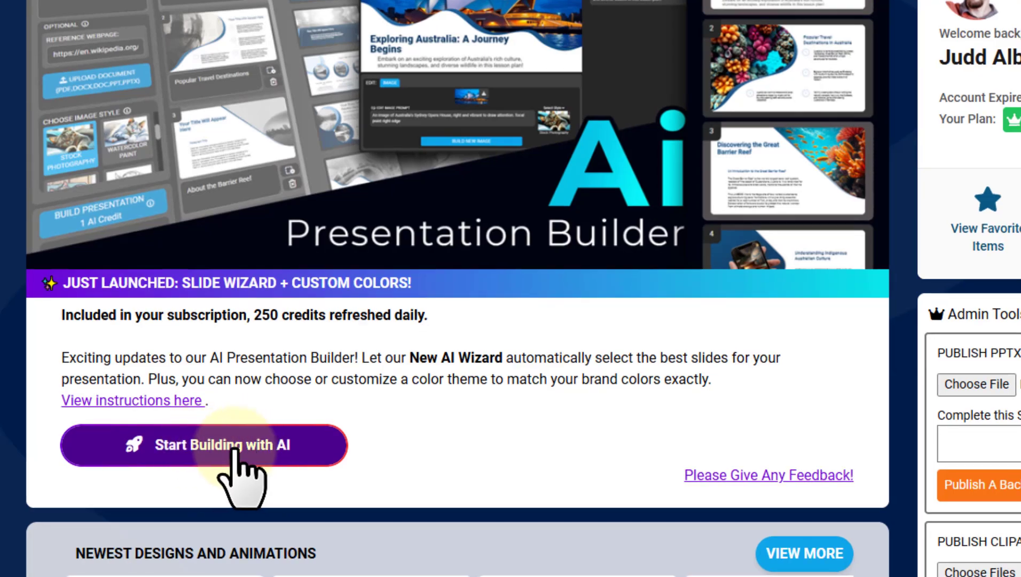
pyautogui.click(235, 448)
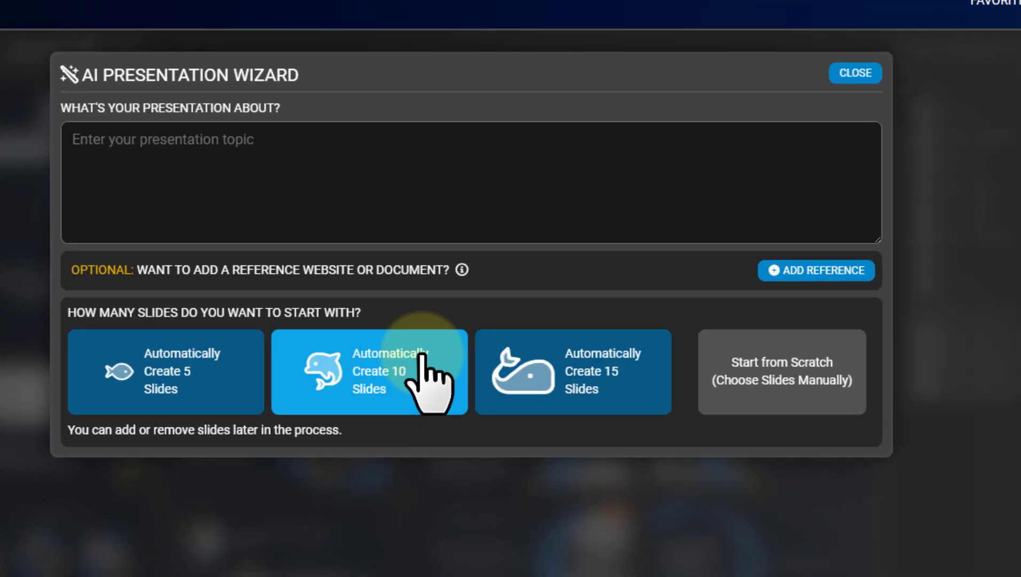
pyautogui.click(854, 73)
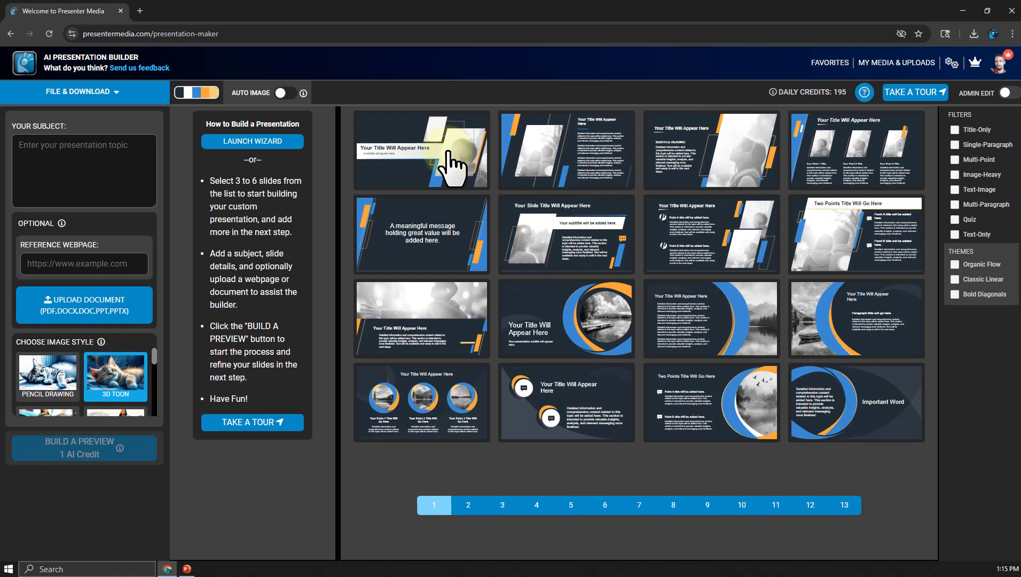
# Add five slide layouts manually, including two title slides, an image-and-text slide, a subtitle slide and a message slide
pyautogui.click(448, 154)
pyautogui.click(523, 163)
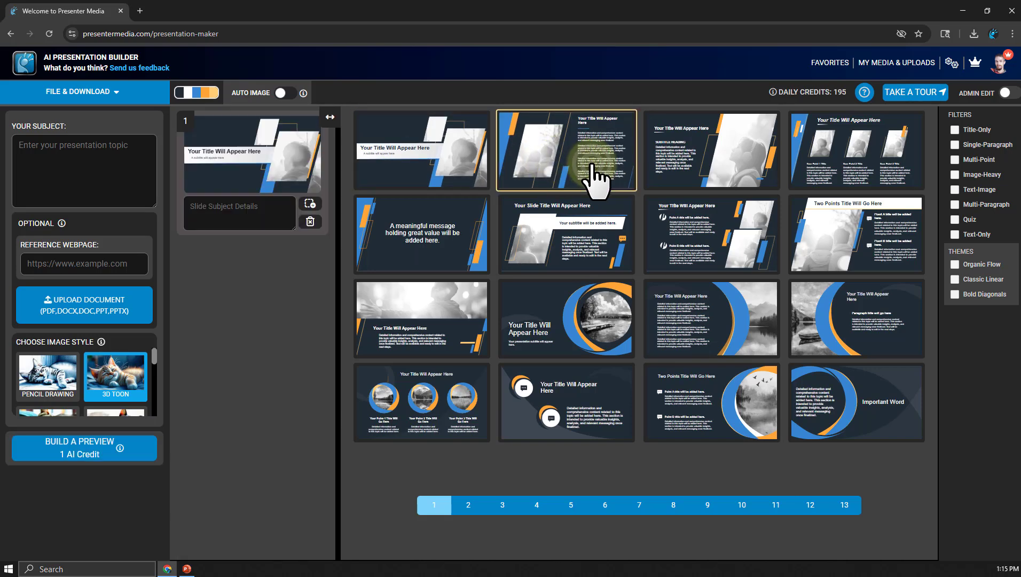
pyautogui.click(619, 235)
pyautogui.click(404, 227)
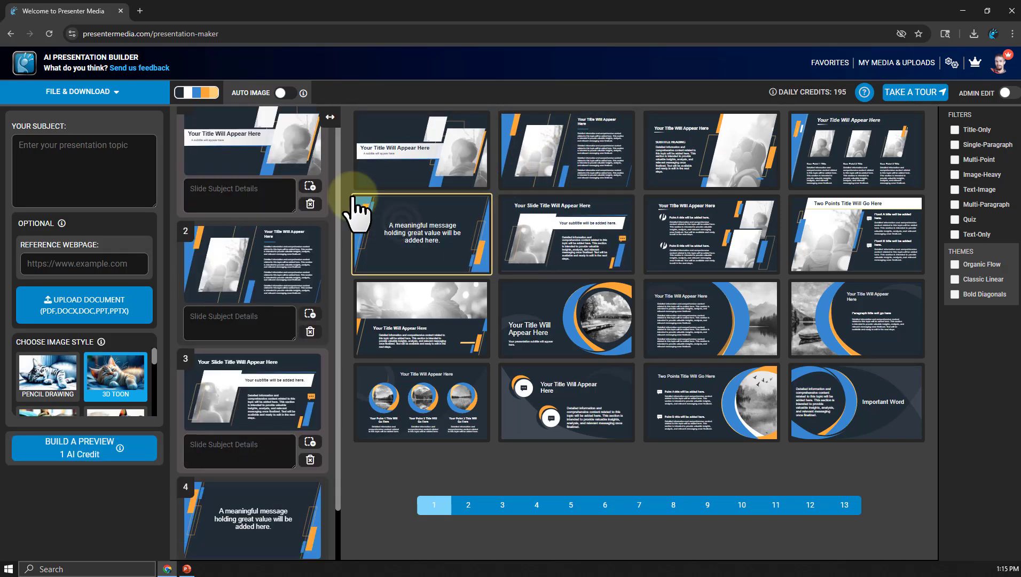
pyautogui.click(367, 352)
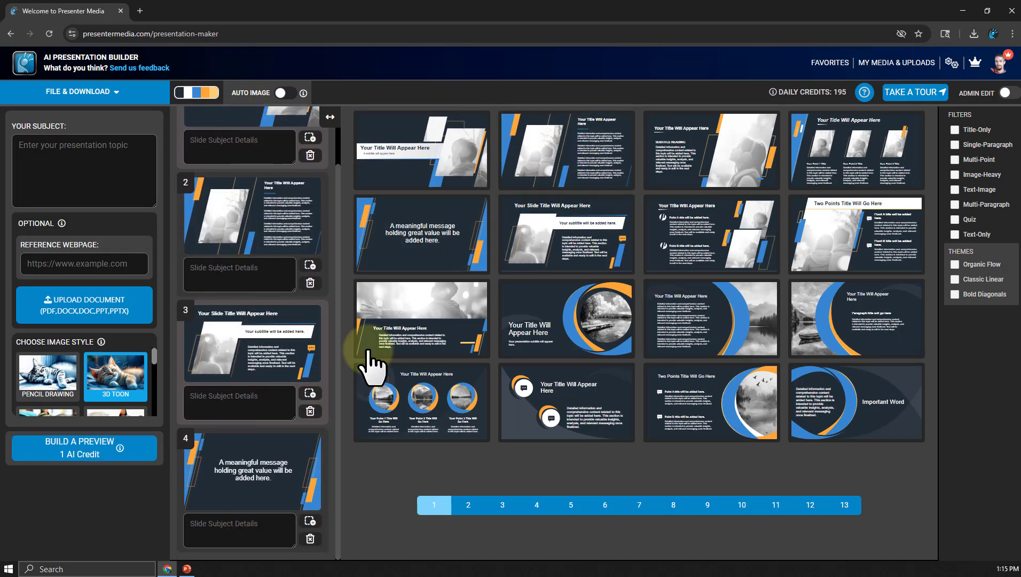
pyautogui.click(600, 302)
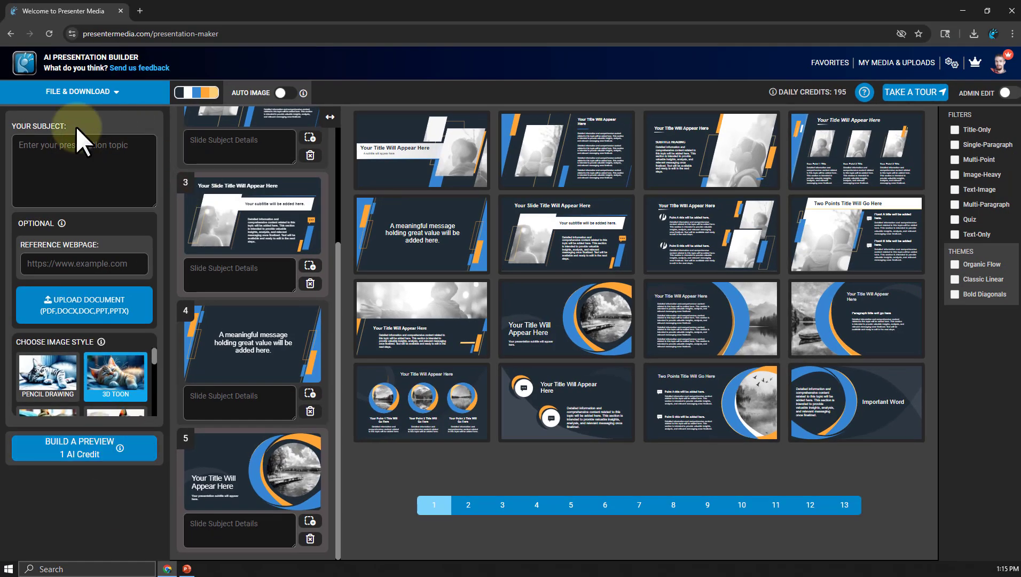
# Start a new project and discard the current one
pyautogui.click(129, 91)
pyautogui.click(41, 178)
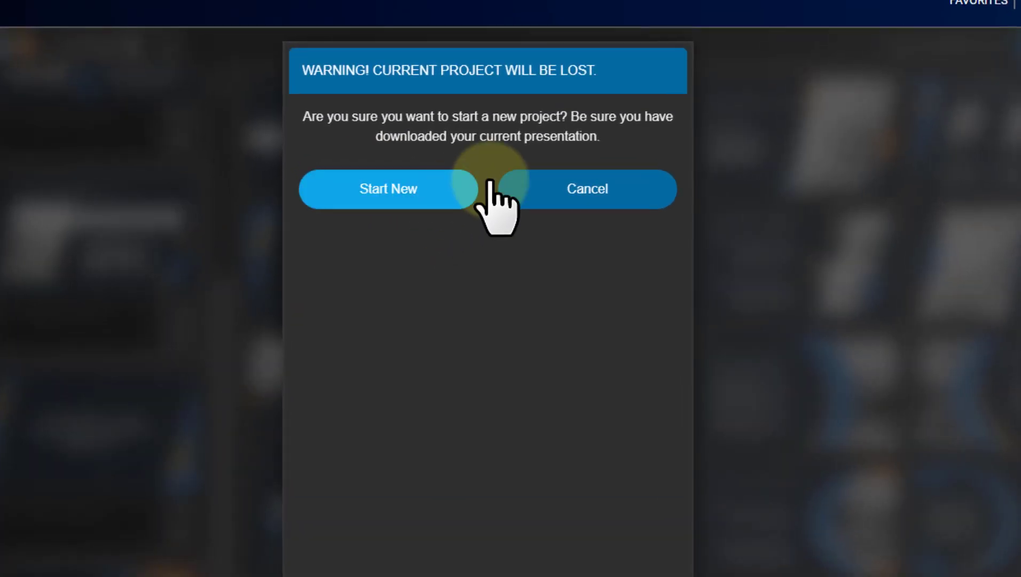
pyautogui.click(427, 185)
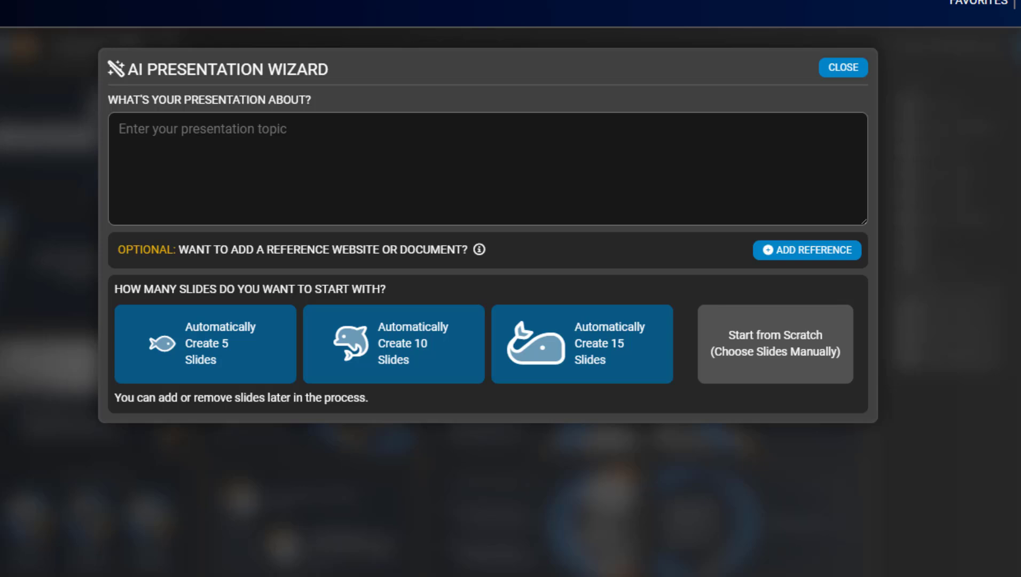
# Describe a presentation about employee feedback in the workplace, listing its slide topics, and choose automatic creation of 10 slides
pyautogui.click(270, 149)
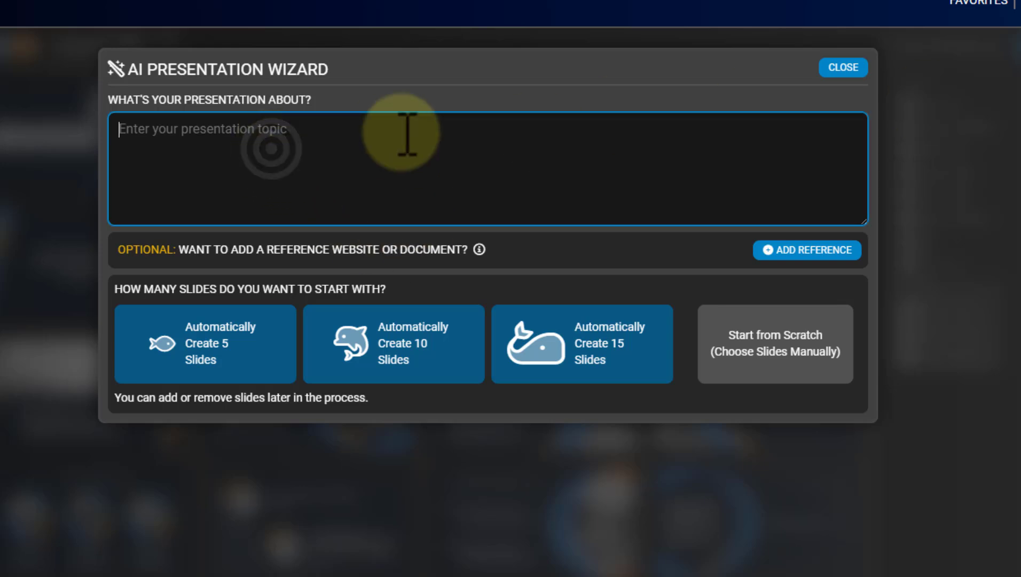
pyautogui.write('A presentation about employee feedback in the workplace with slides about, Types of Employee Feedback, When to Give Feedback, How to Structure Effective Feedback, Benefits of Giving and Receiving Feedback, Common Mistakes to Avoid, Encouraging a Feedback Culture, Collecting Feedback from Employees, Analyzing and Acting on Feedback, Conclusion and Next Steps')
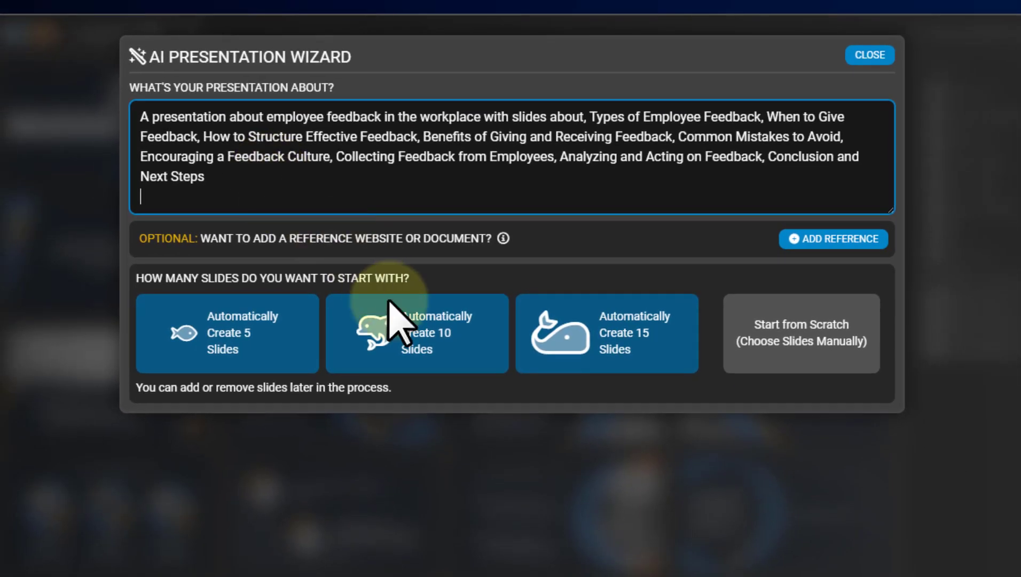
pyautogui.click(387, 416)
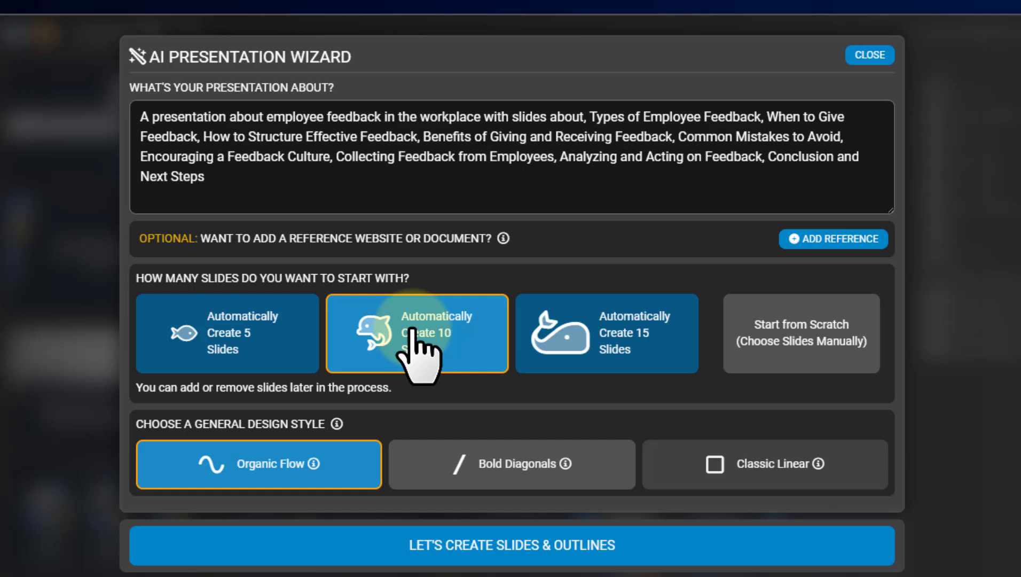
# Choose the Classic Linear design style and generate the slides and outlines
pyautogui.click(778, 463)
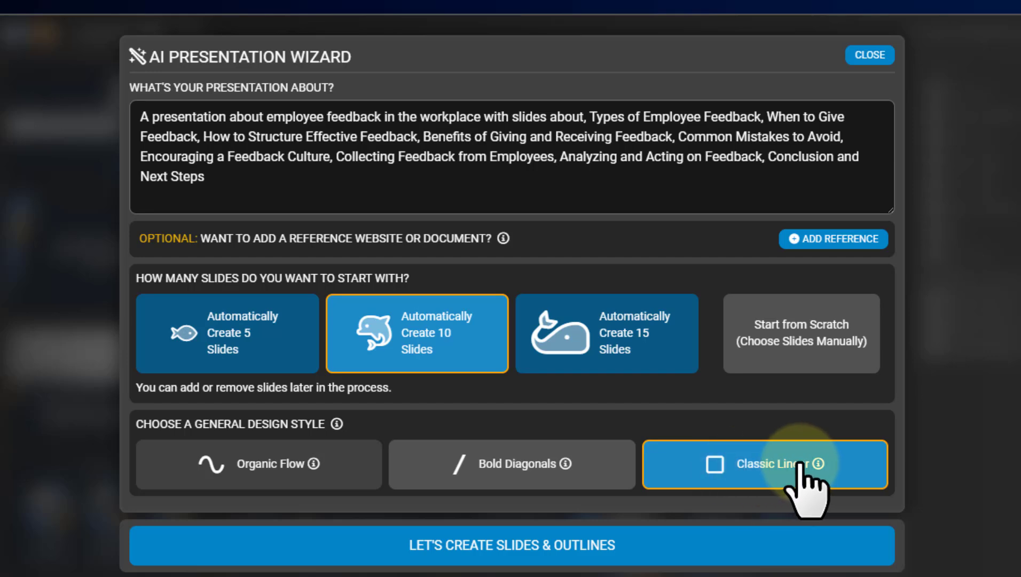
pyautogui.moveTo(817, 463)
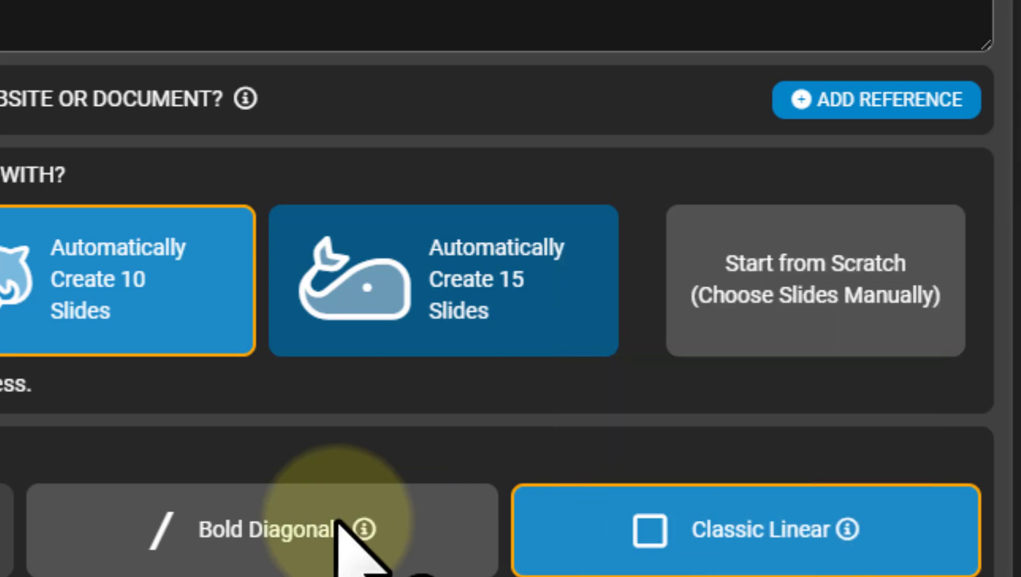
pyautogui.moveTo(364, 529)
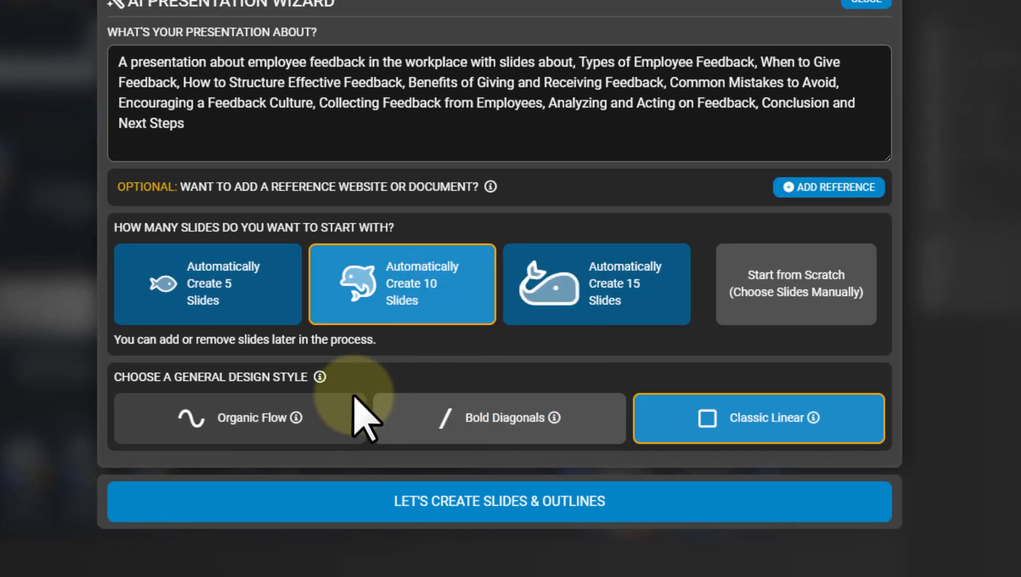
pyautogui.moveTo(297, 417)
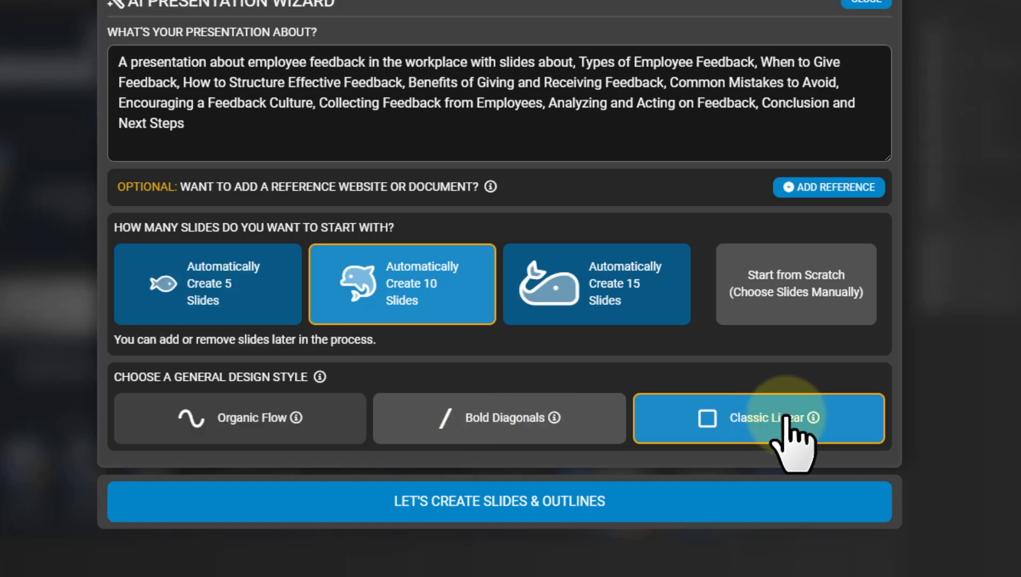
pyautogui.click(476, 504)
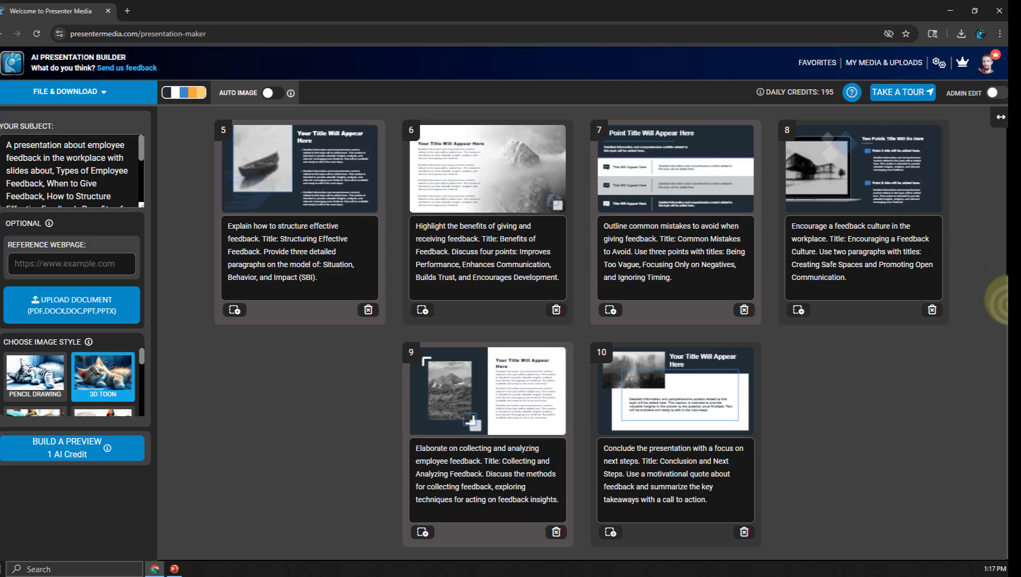
# Review the generated outline instructions of the slides, reading slide 2's text to its end
pyautogui.moveTo(1005, 303); pyautogui.dragTo(1003, 113)
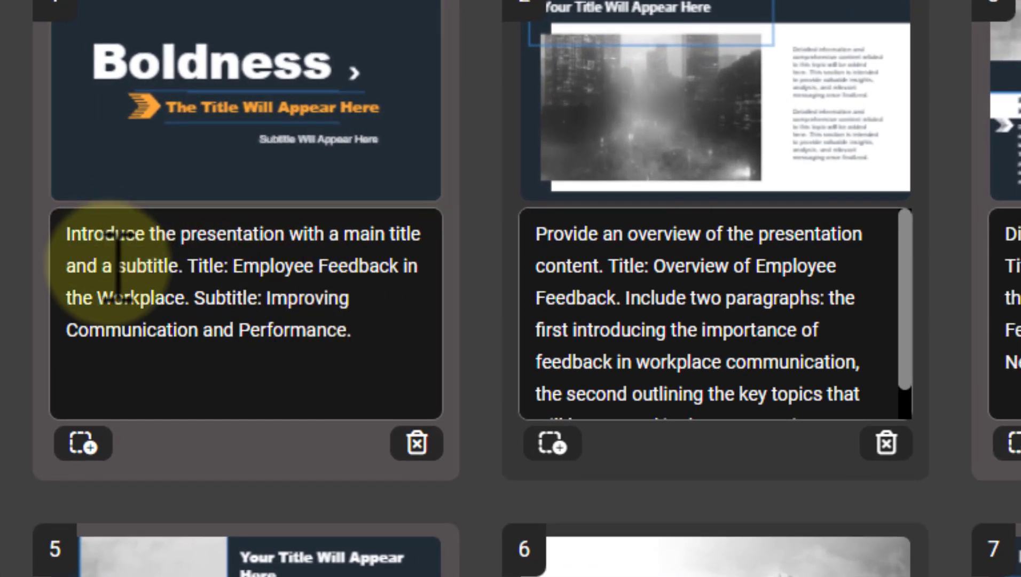
pyautogui.scroll(-1, 801, 315)
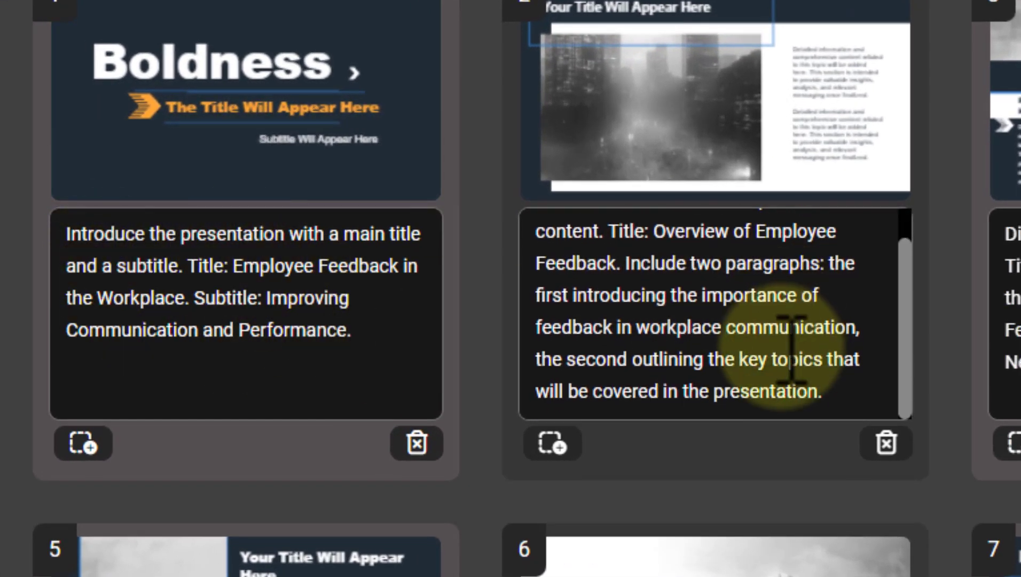
pyautogui.scroll(-1, 758, 325)
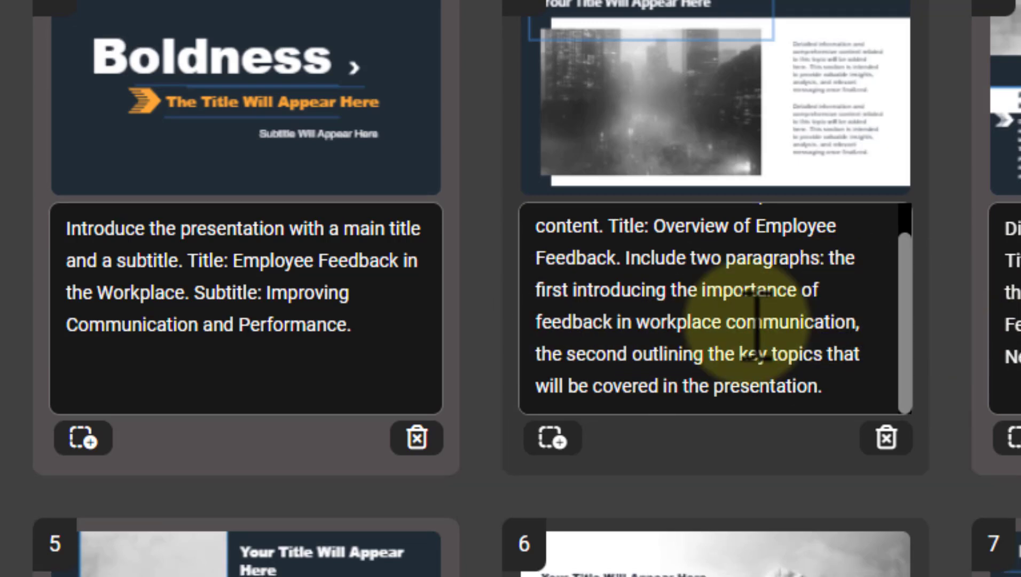
pyautogui.scroll(1, 732, 314)
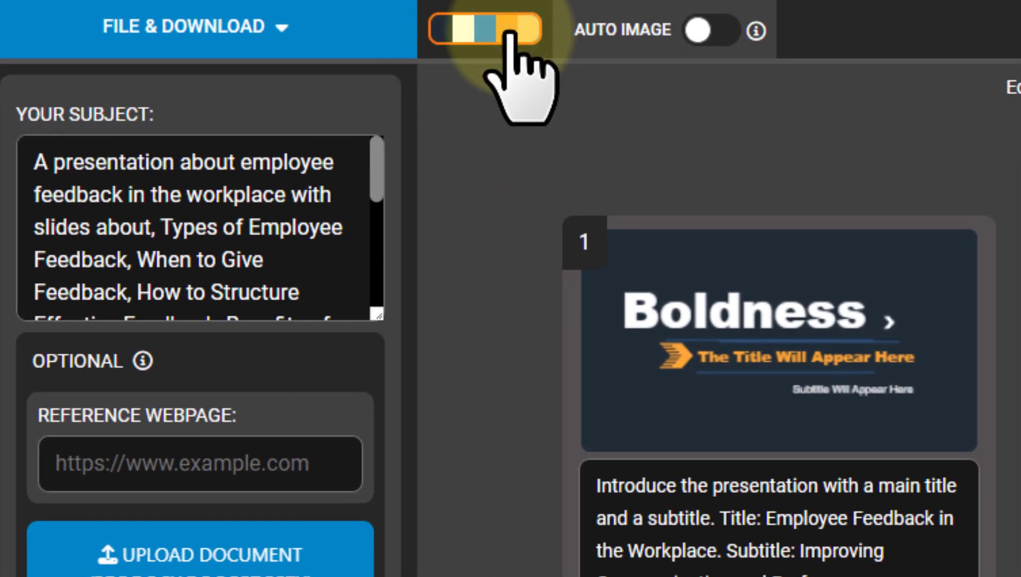
# Open the color theme editor and try the light orange, green and blue preset themes on the slides
pyautogui.click(510, 33)
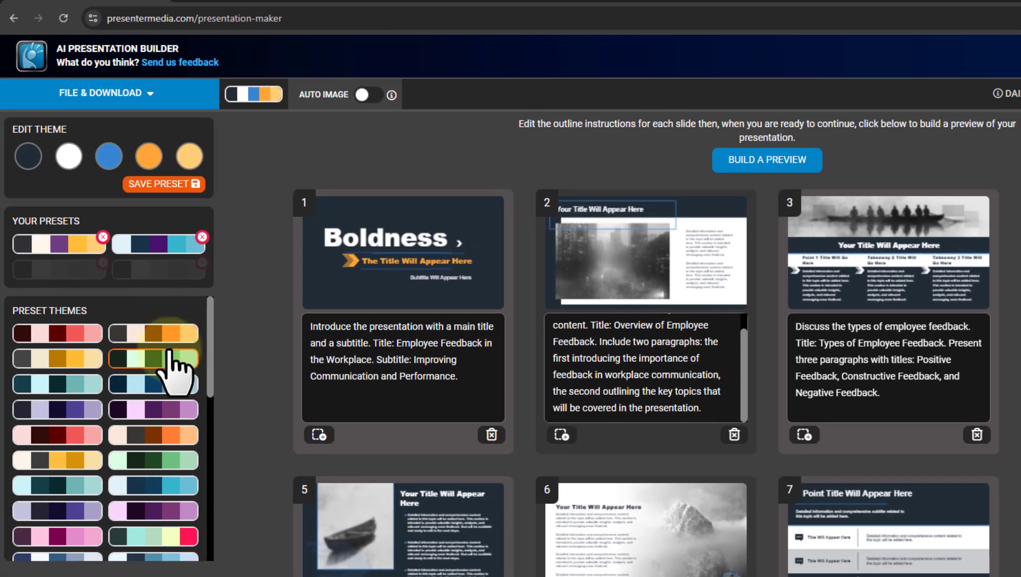
pyautogui.click(144, 434)
pyautogui.click(152, 459)
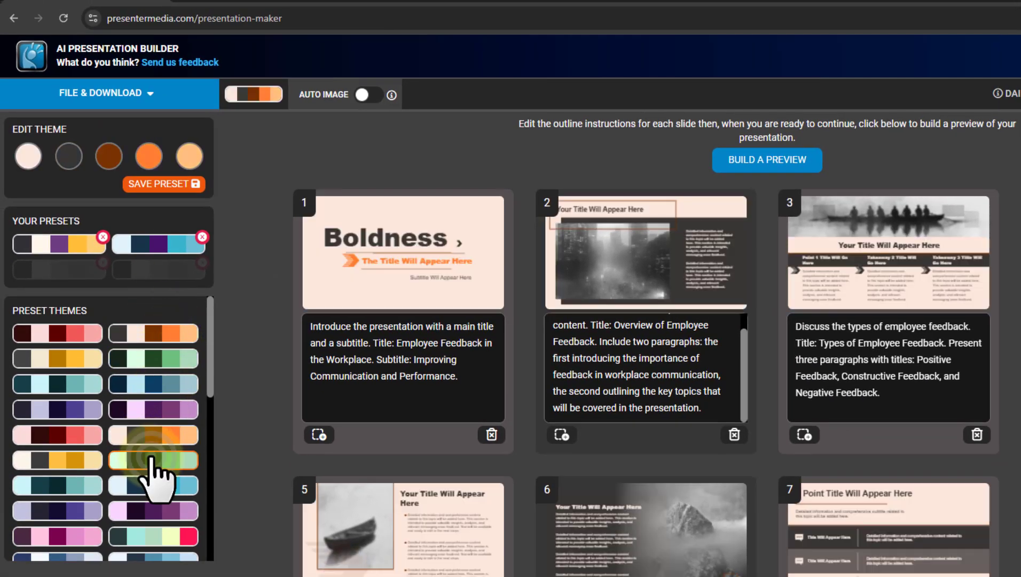
pyautogui.click(159, 485)
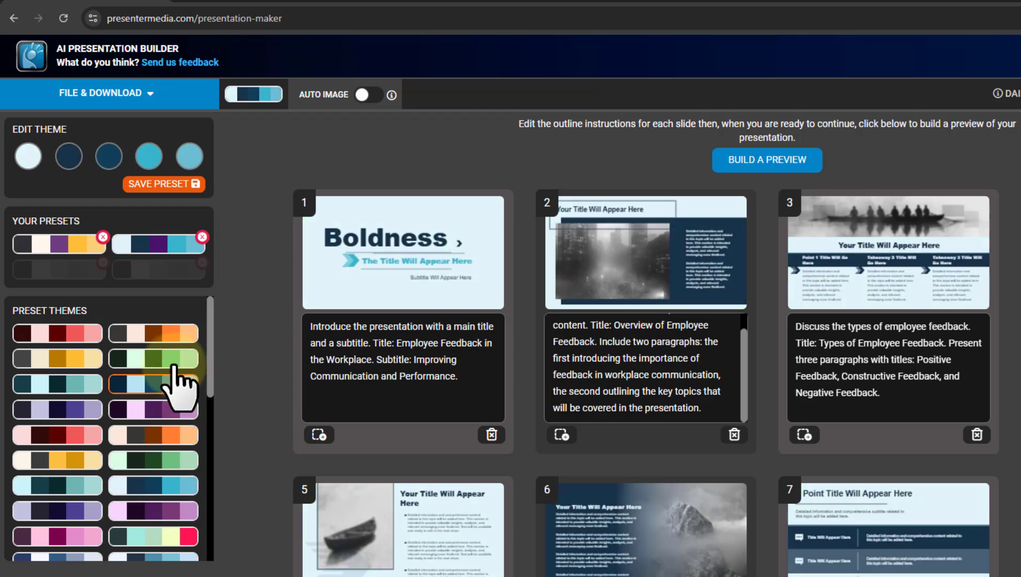
# Try the two saved custom presets, the dark purple-and-yellow one and the light blue-and-purple one
pyautogui.click(70, 157)
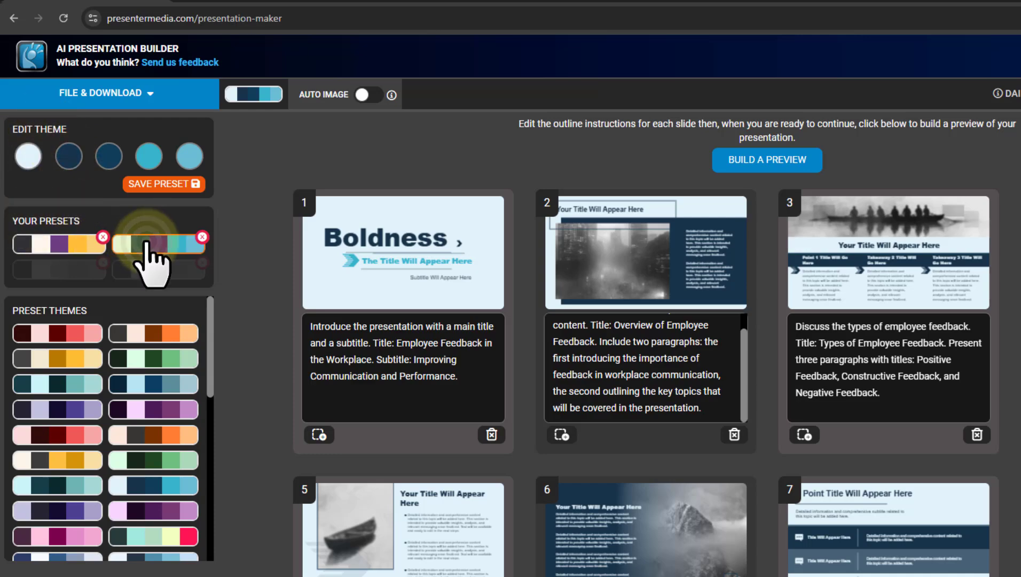
pyautogui.click(63, 246)
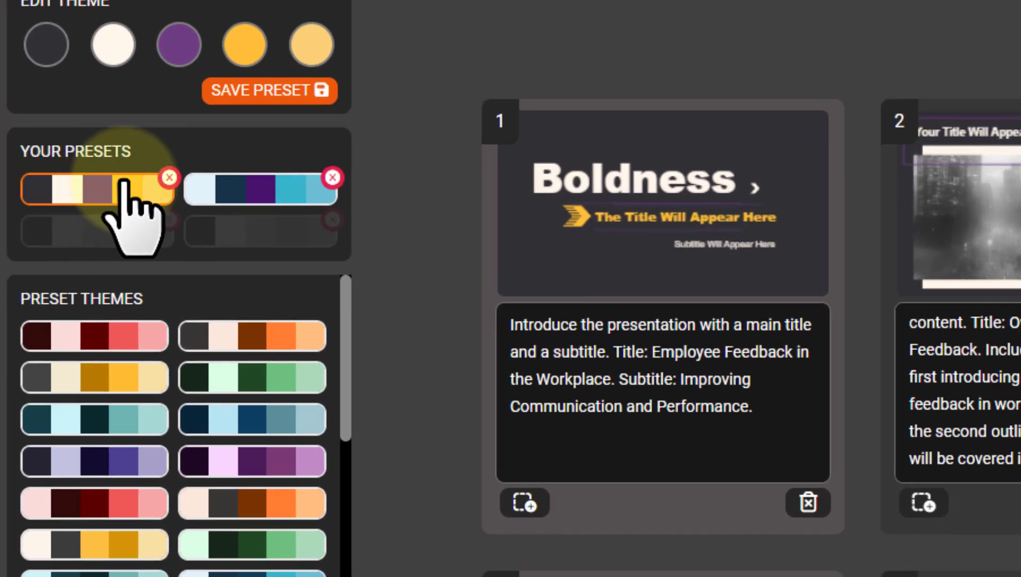
pyautogui.click(236, 197)
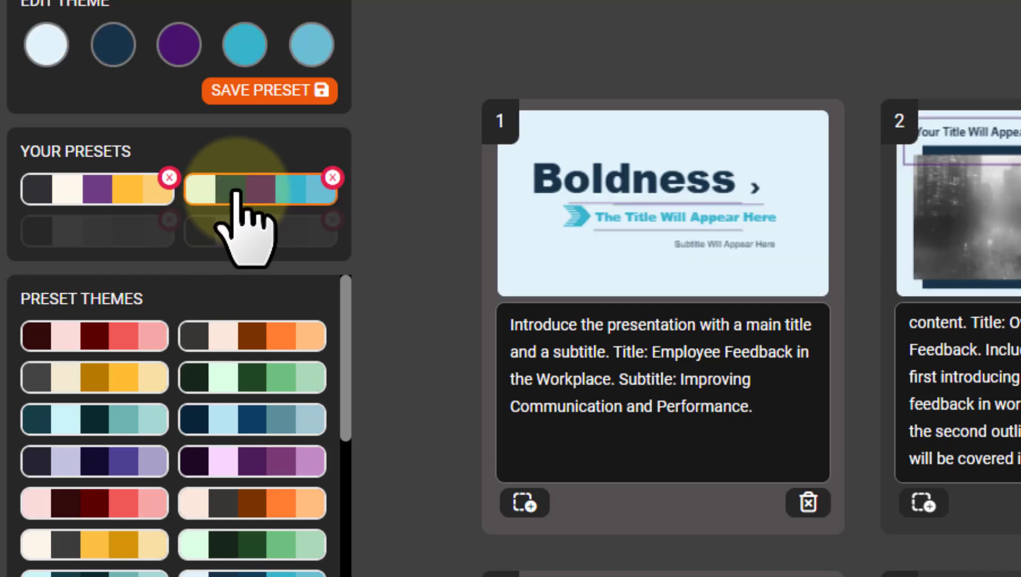
pyautogui.click(119, 189)
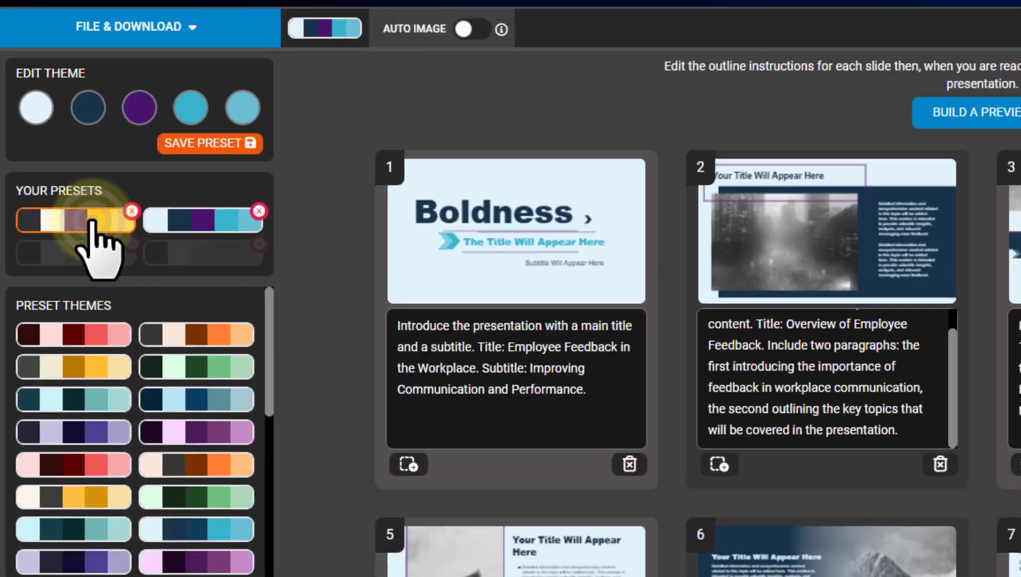
# Apply the preset theme of pale blue, dark navy and muted blues, leave its third color unedited, and close the theme editor
pyautogui.scroll(-5, 224, 546)
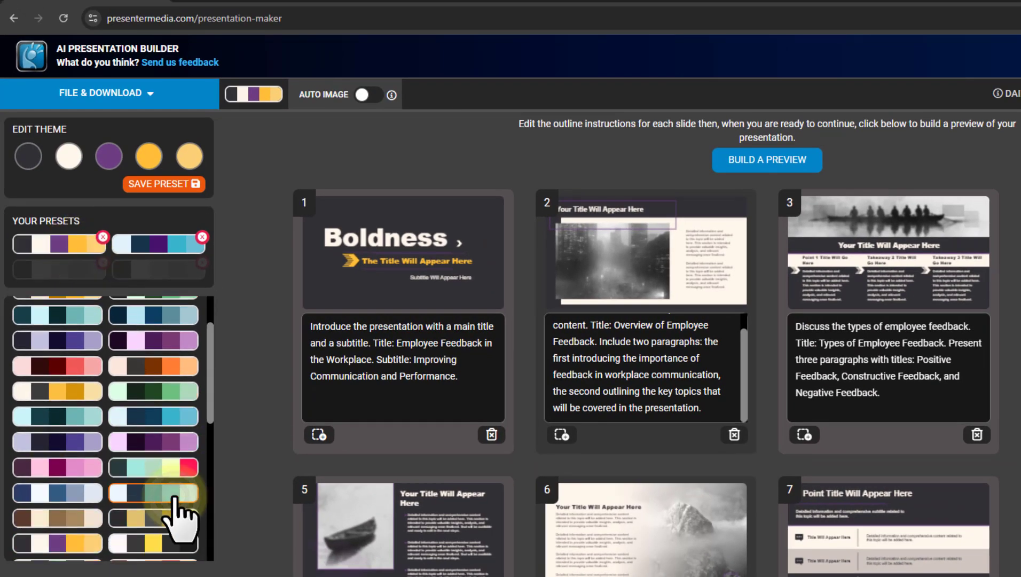
pyautogui.click(145, 440)
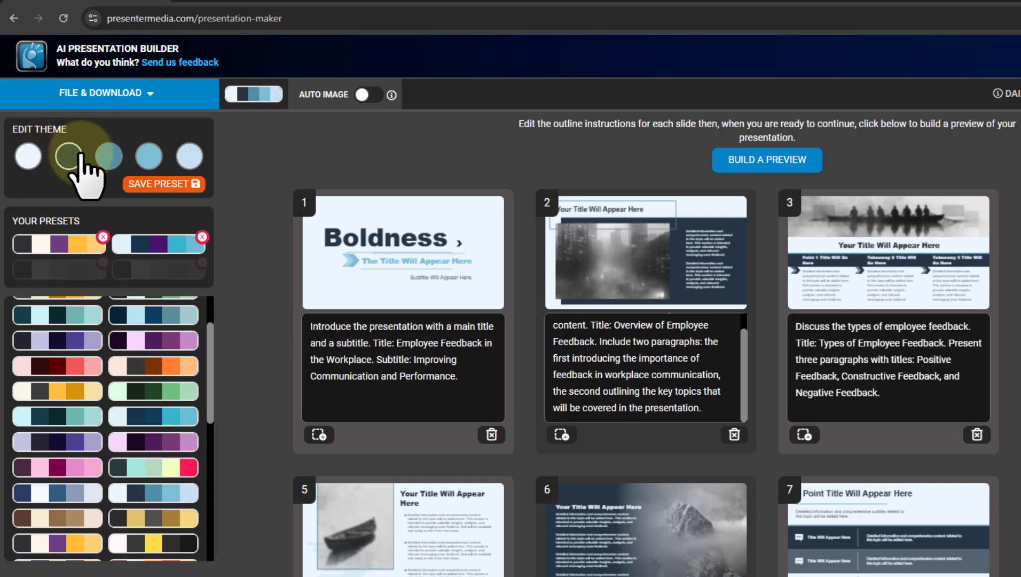
pyautogui.click(109, 157)
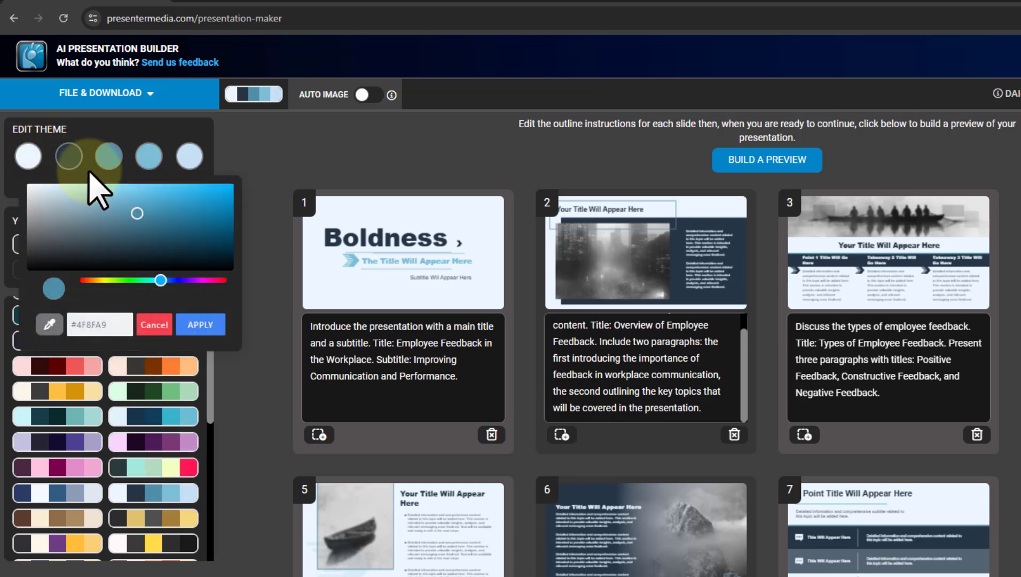
pyautogui.click(158, 326)
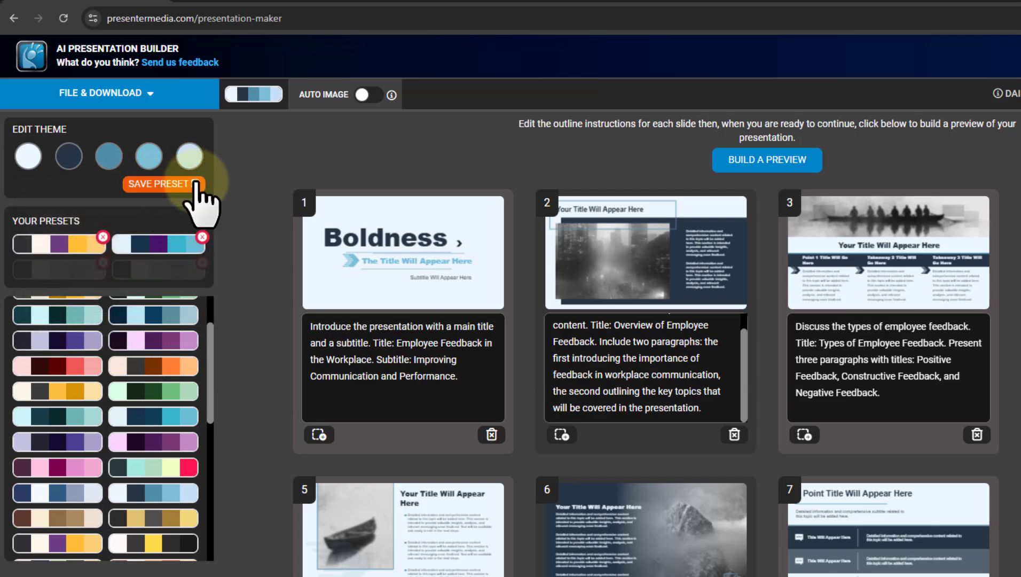
pyautogui.click(257, 152)
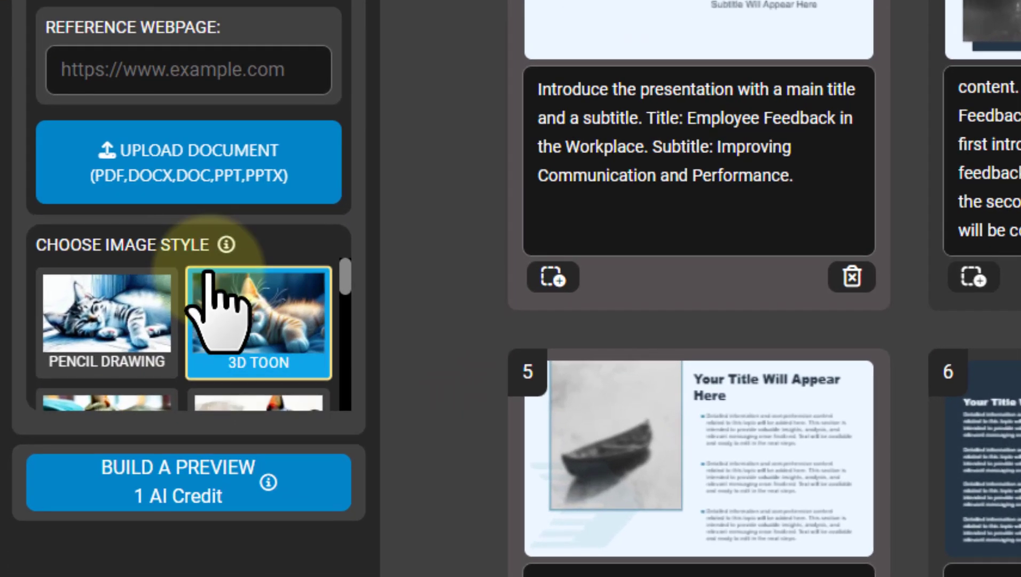
# Set the presentation's image style to Stock Photography
pyautogui.scroll(-4, 201, 308)
pyautogui.scroll(1, 183, 315)
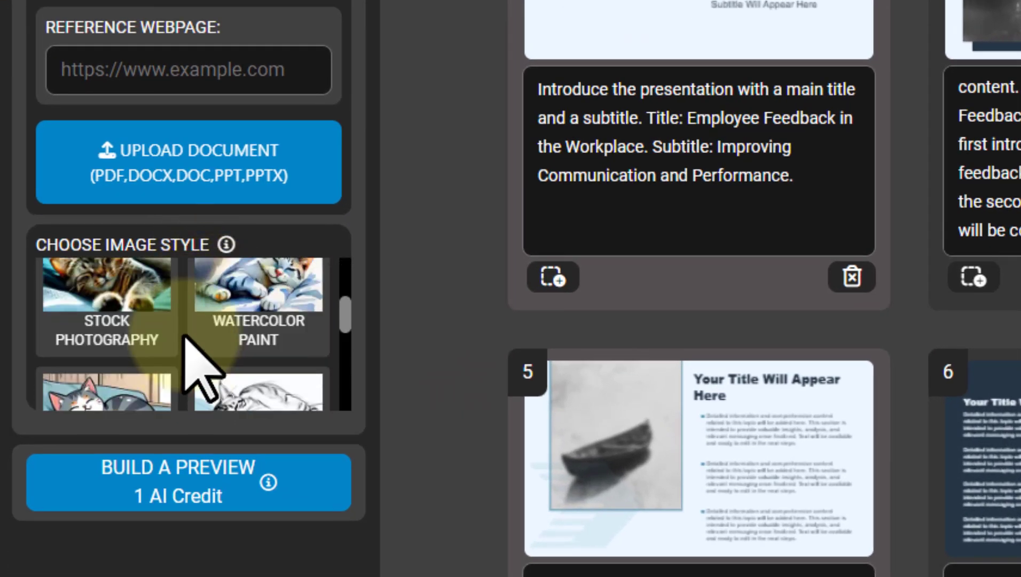
pyautogui.scroll(1, 349, 307)
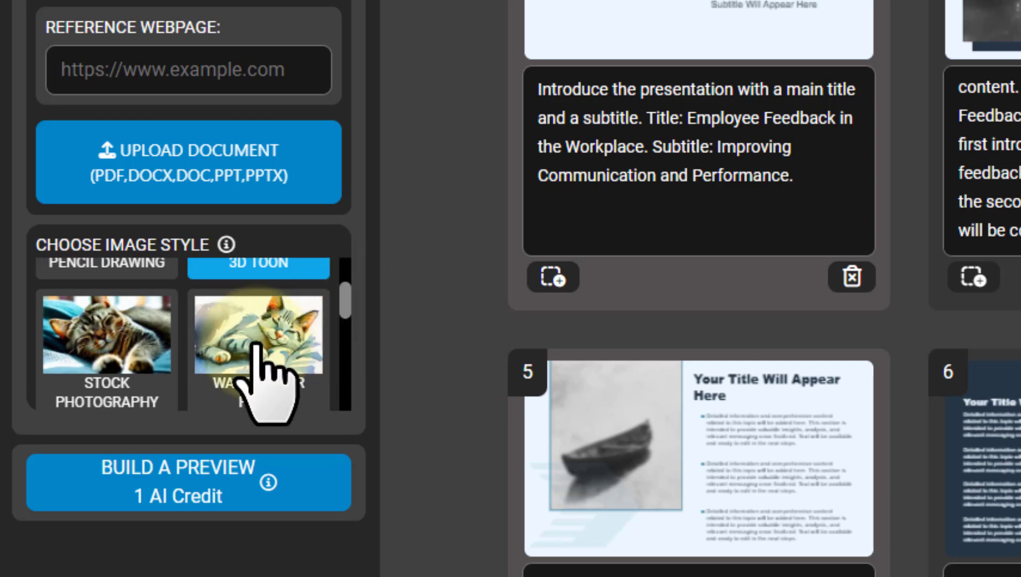
pyautogui.click(141, 335)
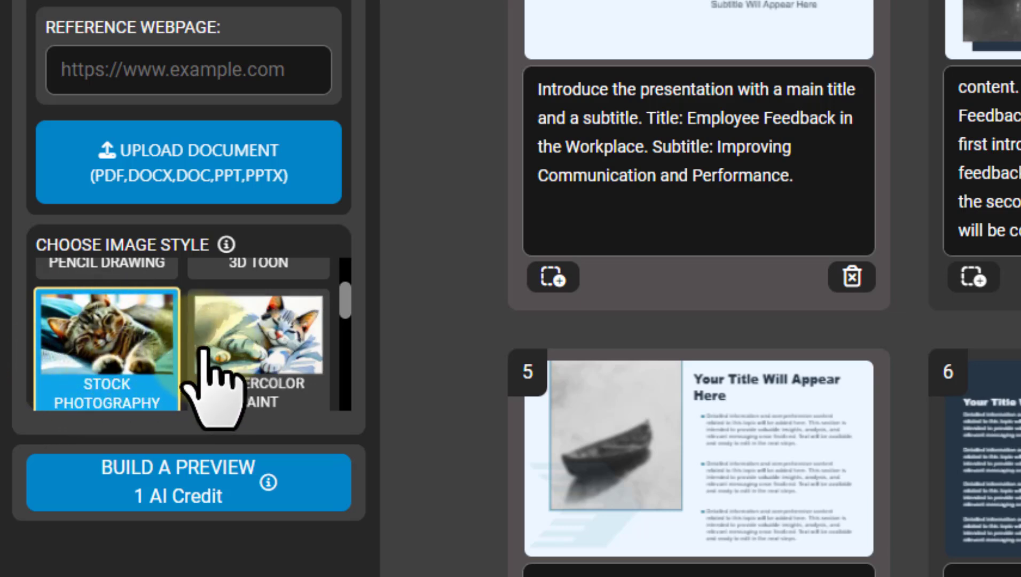
pyautogui.moveTo(346, 299); pyautogui.dragTo(343, 278)
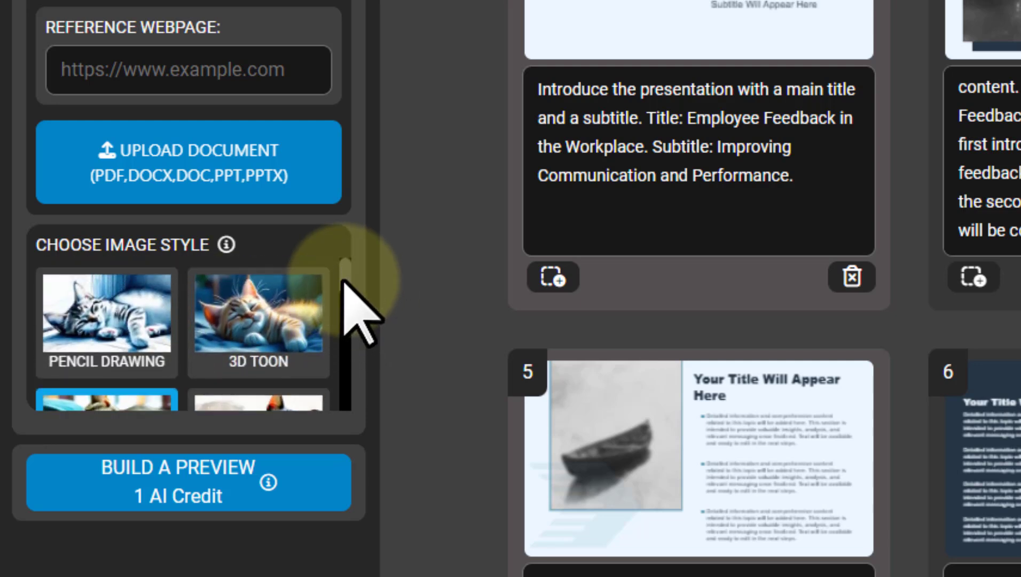